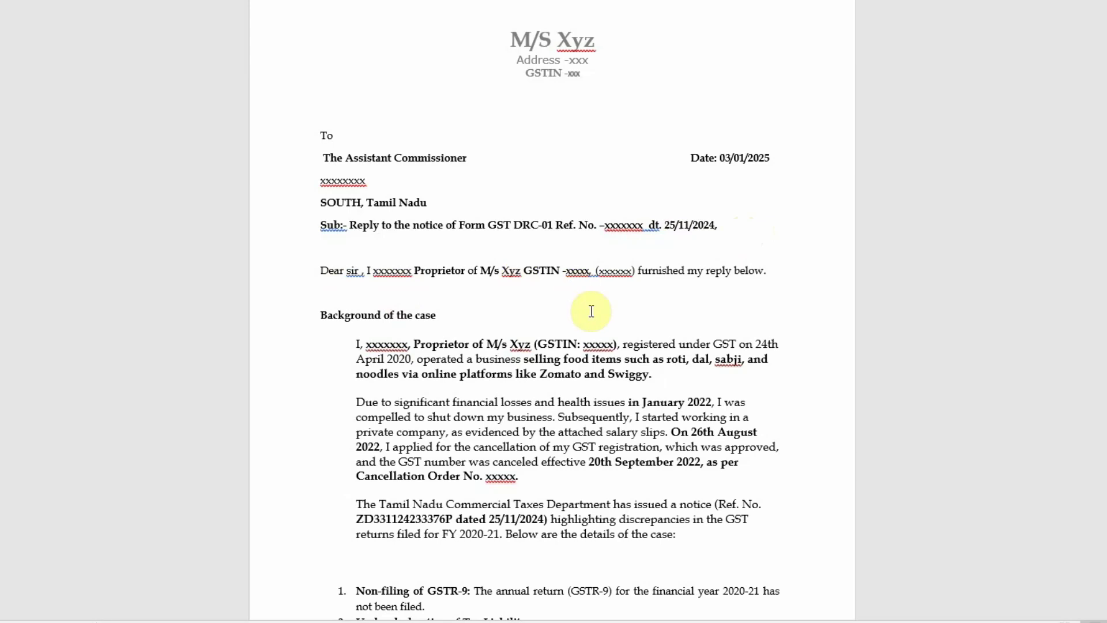
# Step: Review the reply letter's Background of the case section, covering the business history, the GST cancellation and the notice issued
pyautogui.scroll(-3, 460, 208)
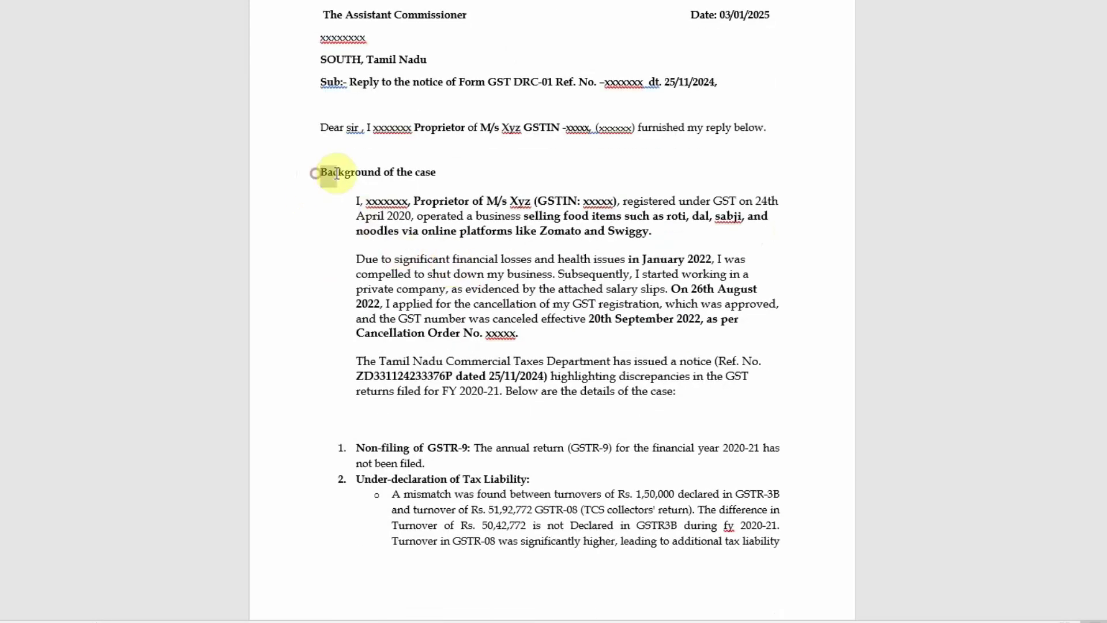
pyautogui.moveTo(321, 173); pyautogui.dragTo(448, 172)
pyautogui.click(513, 316)
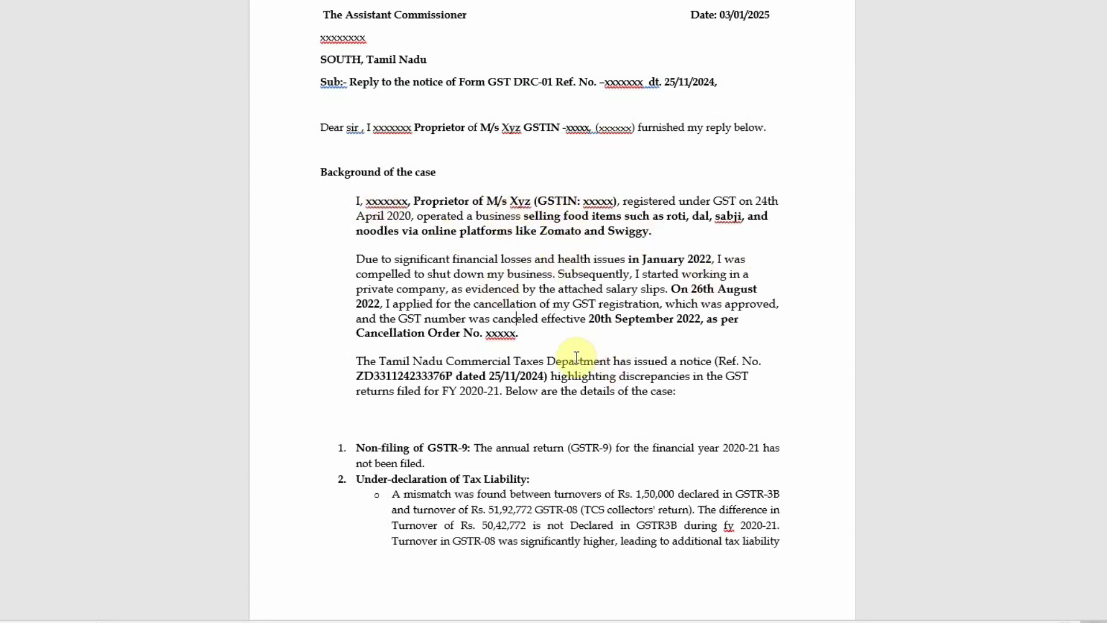
pyautogui.scroll(-2, 792, 206)
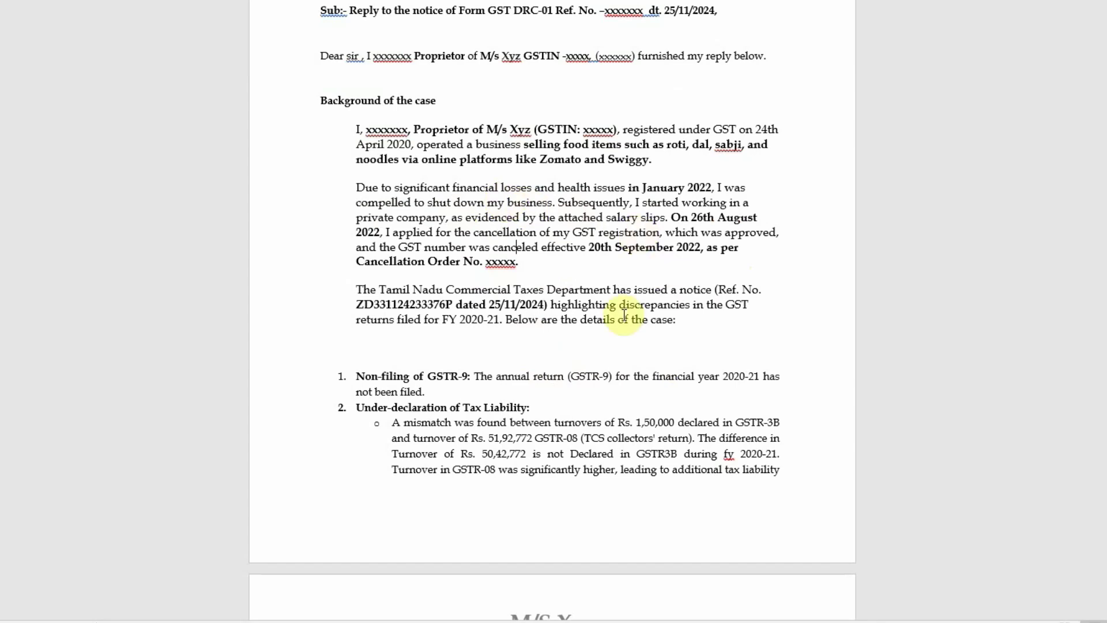
pyautogui.scroll(-3, 519, 374)
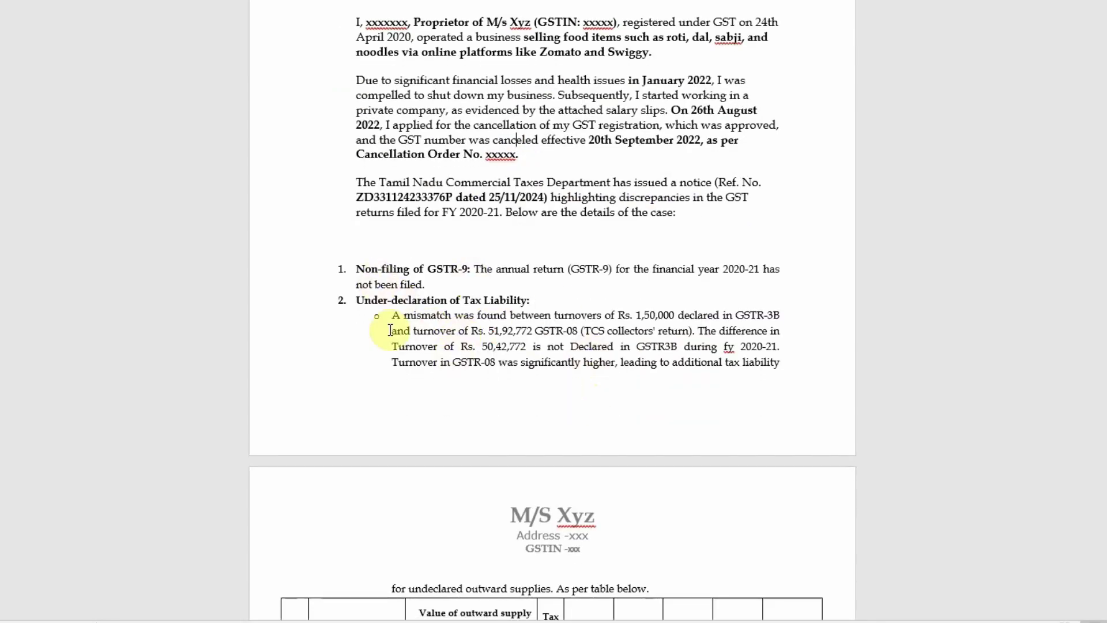
# Step: Examine the discrepancy tables for under-declared tax liability, excess ITC claims and GSTR-1 late fees
pyautogui.scroll(-10, 585, 339)
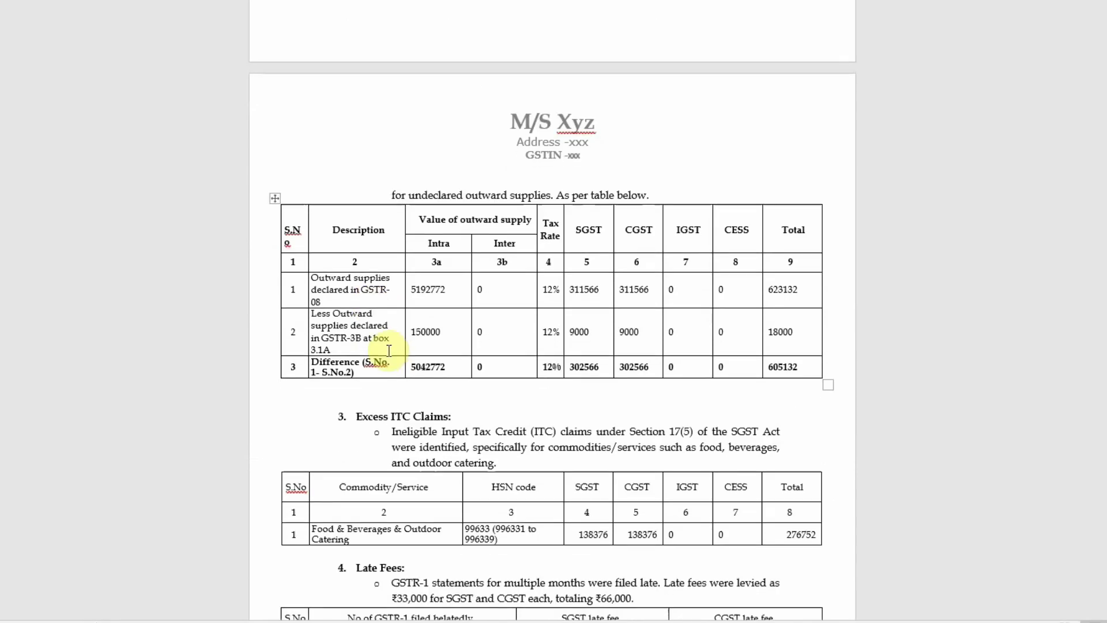
pyautogui.scroll(-3, 317, 420)
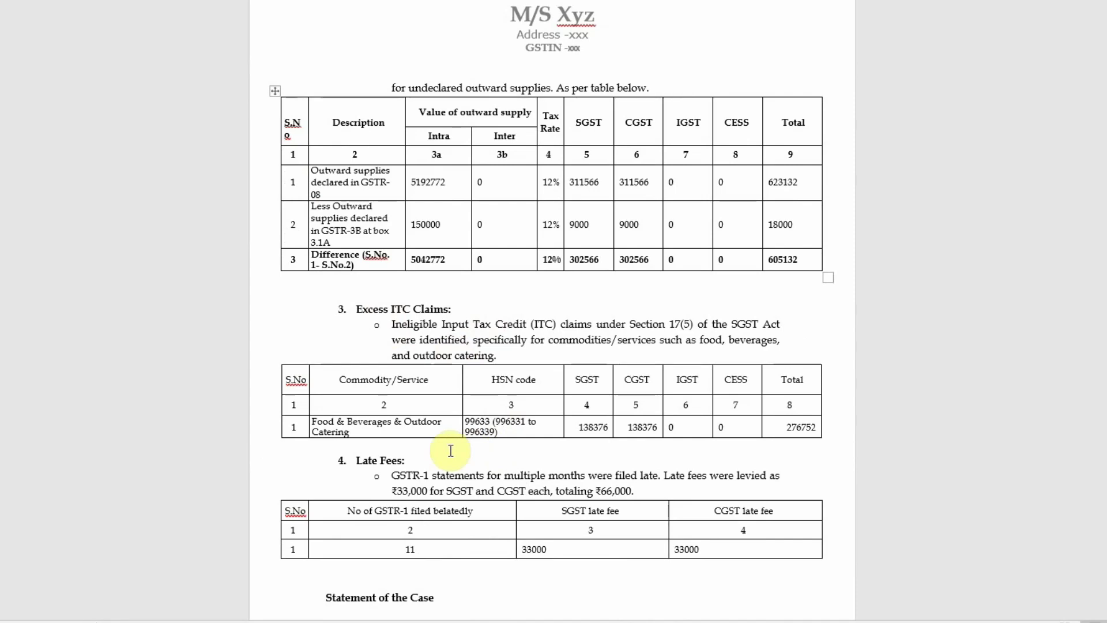
pyautogui.scroll(-3, 461, 438)
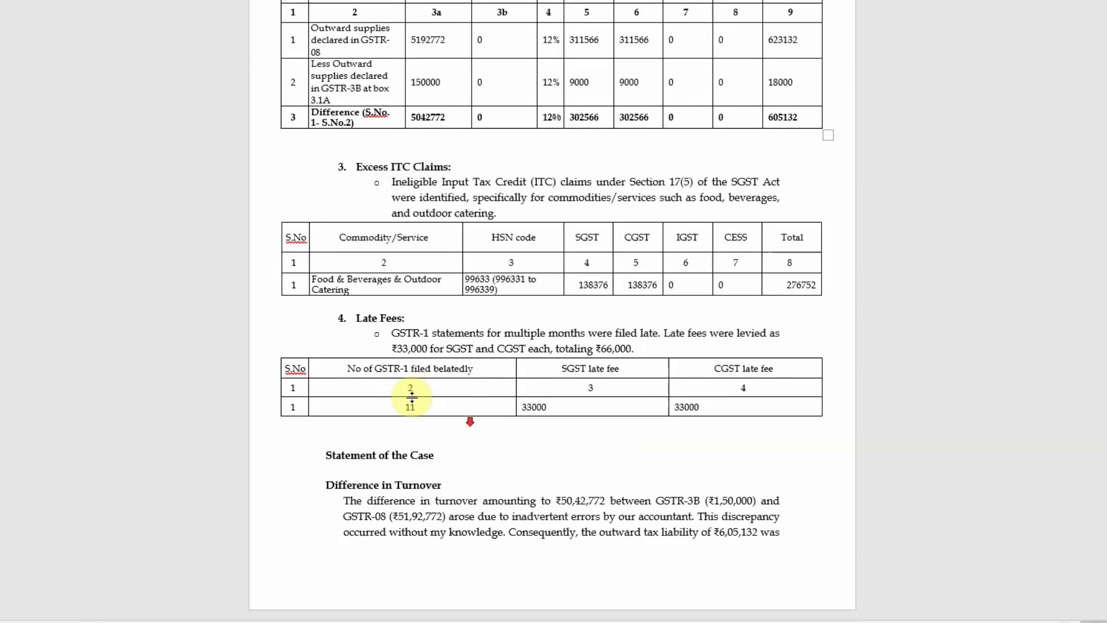
pyautogui.scroll(-3, 605, 489)
pyautogui.scroll(4, 461, 387)
pyautogui.scroll(-4, 421, 321)
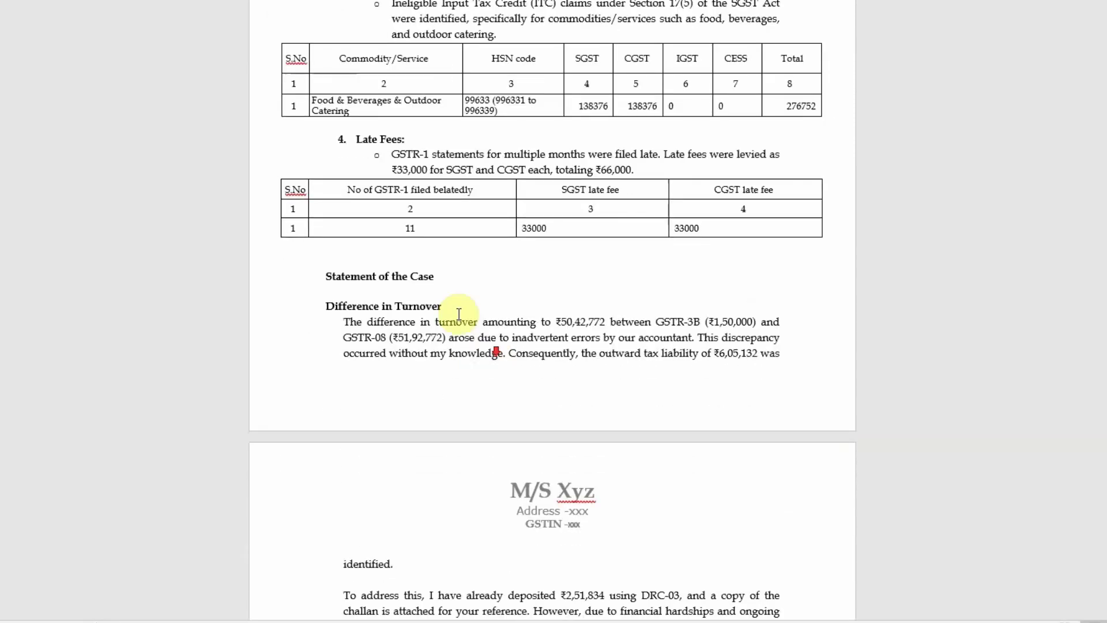
# Step: Highlight the Statement of the Case heading and read its explanations on turnover, excess ITC, late fees and additional context
pyautogui.moveTo(321, 277); pyautogui.dragTo(502, 277)
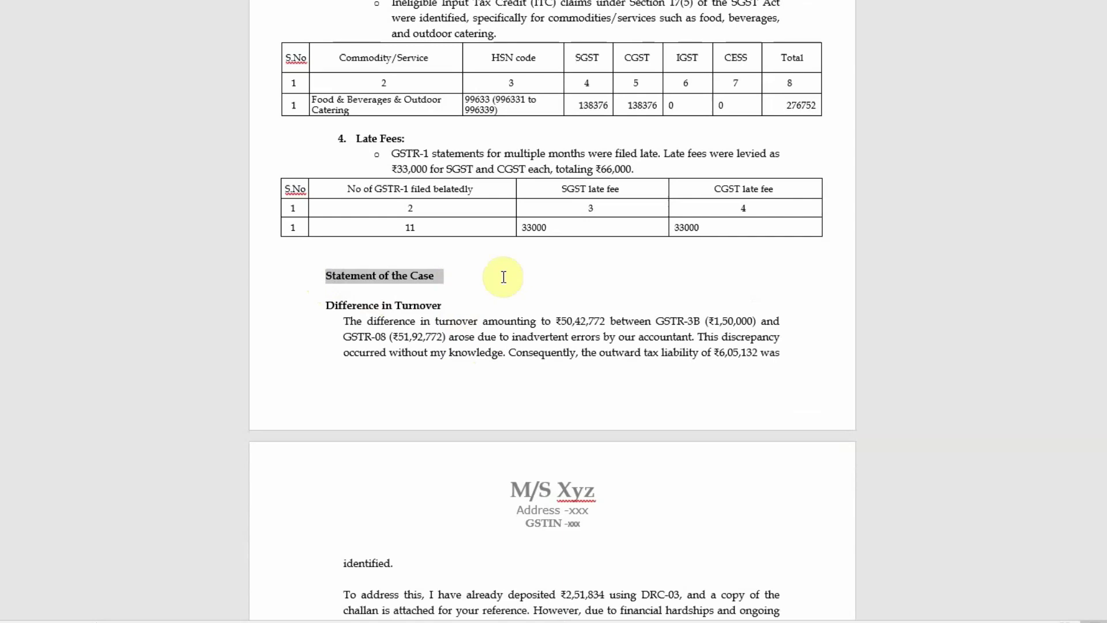
pyautogui.click(443, 387)
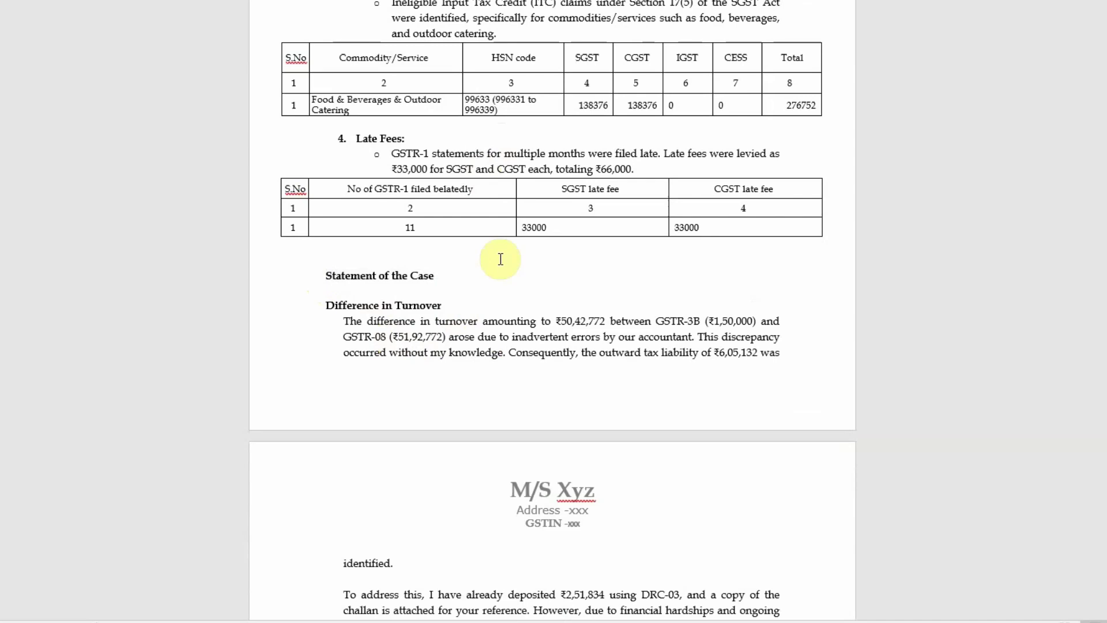
pyautogui.scroll(-2, 501, 259)
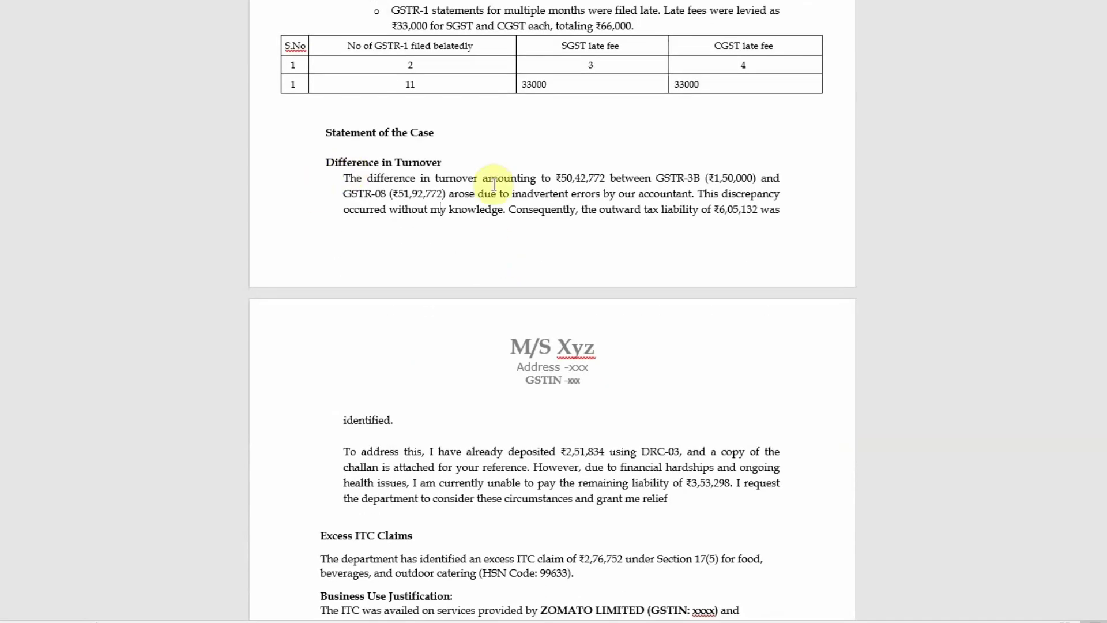
pyautogui.scroll(-2, 442, 275)
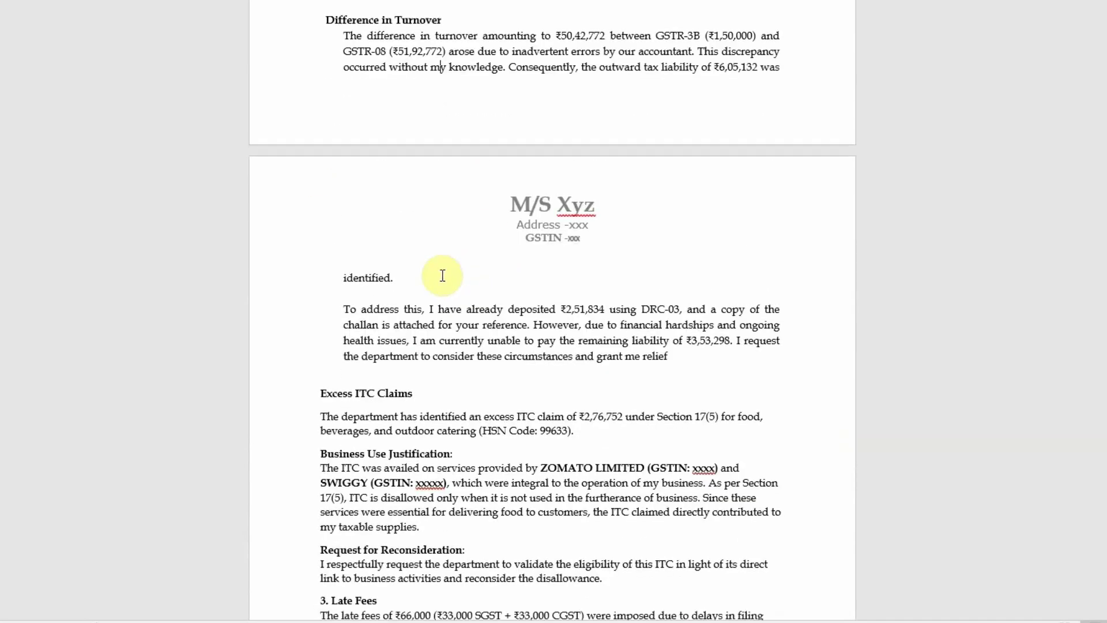
pyautogui.scroll(-2, 443, 276)
pyautogui.scroll(-2, 472, 288)
pyautogui.scroll(-2, 478, 283)
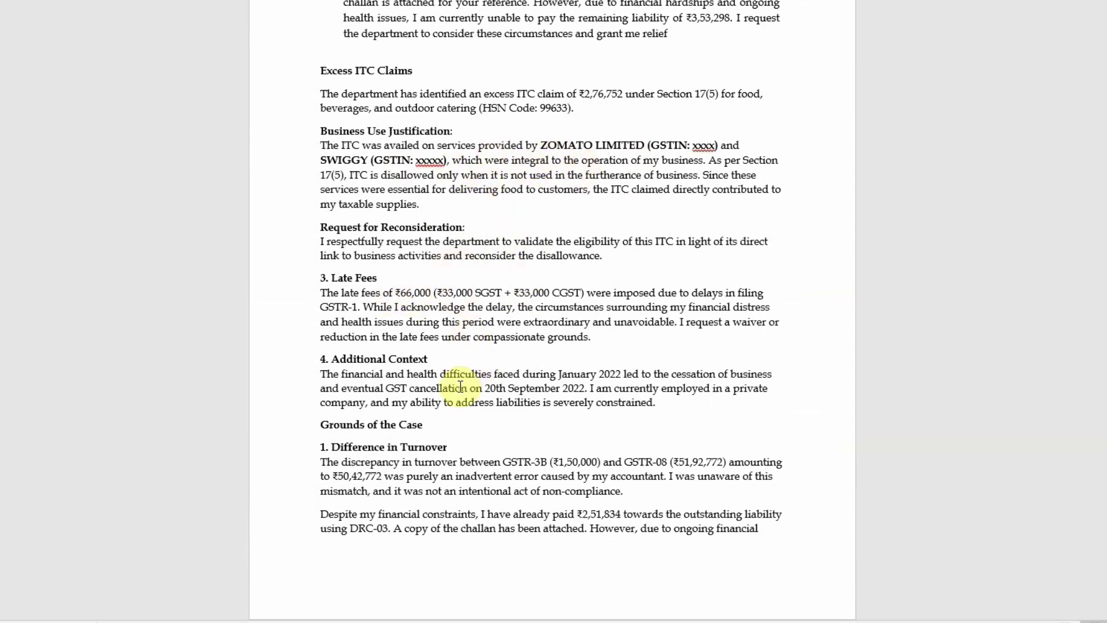
# Step: Highlight the Grounds of the Case heading and read the grounds on turnover, ITC claims, late fees and hardships
pyautogui.scroll(-3, 456, 346)
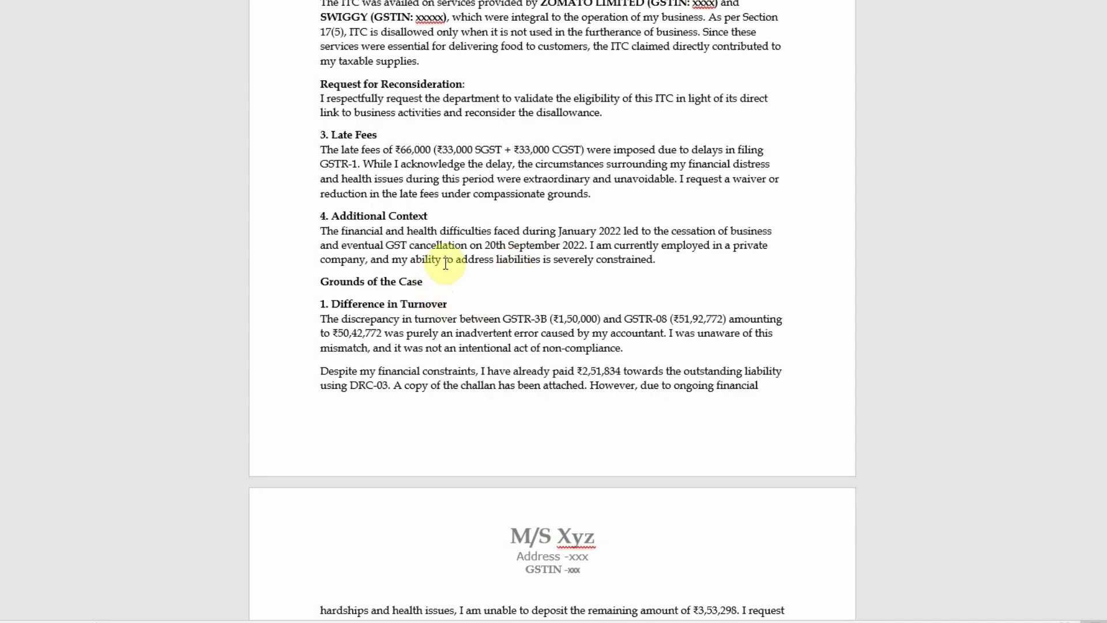
pyautogui.moveTo(319, 281); pyautogui.dragTo(440, 284)
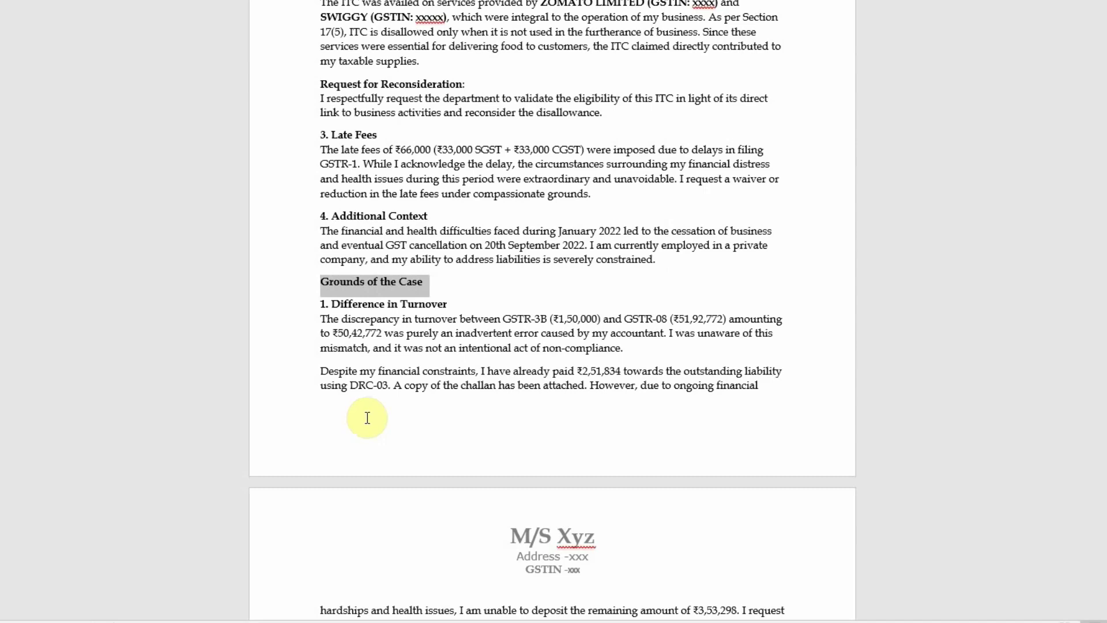
pyautogui.scroll(-8, 357, 375)
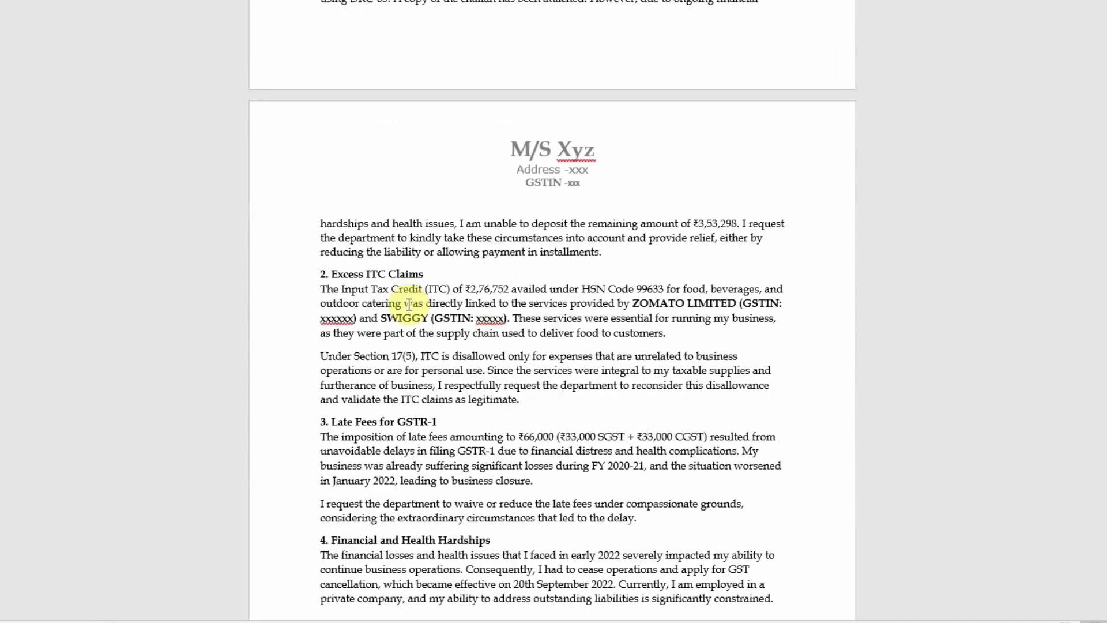
pyautogui.scroll(-2, 413, 404)
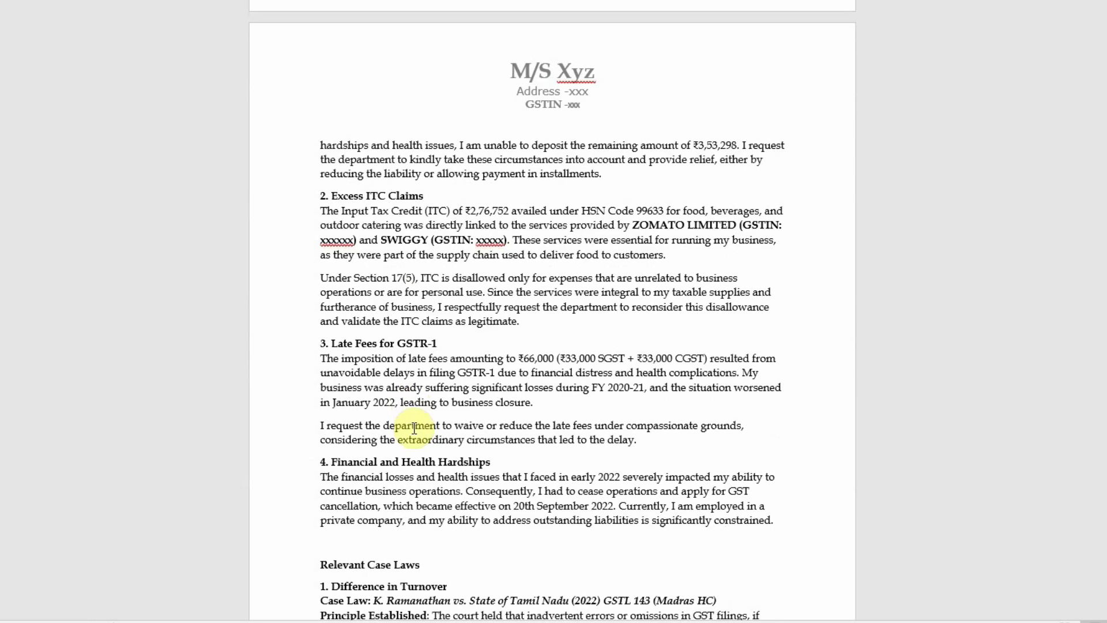
pyautogui.scroll(6, 438, 462)
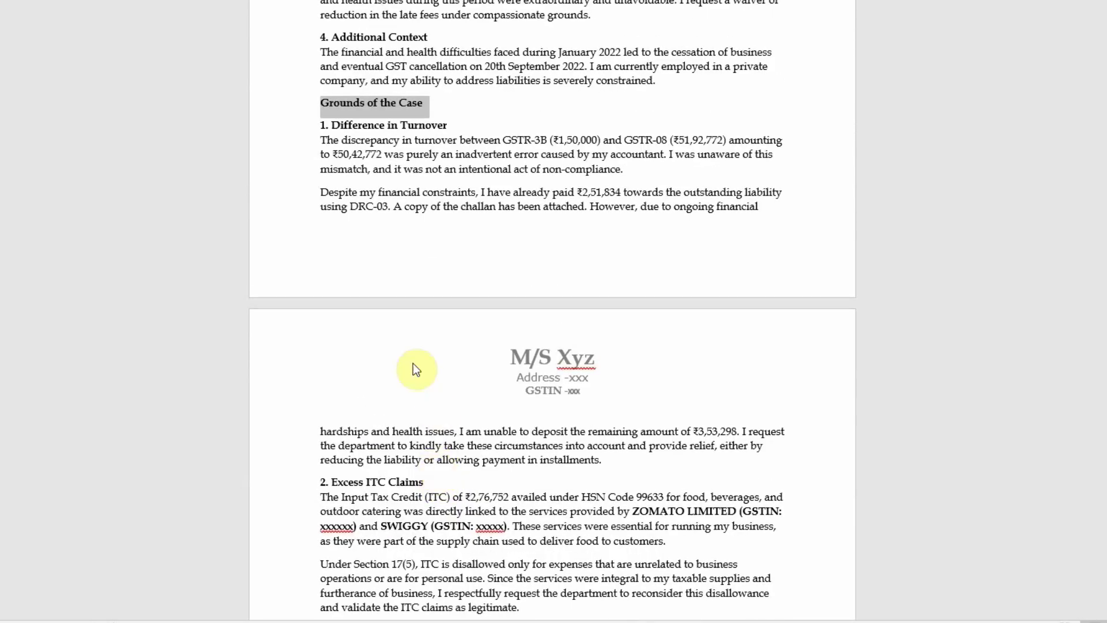
pyautogui.scroll(-9, 414, 364)
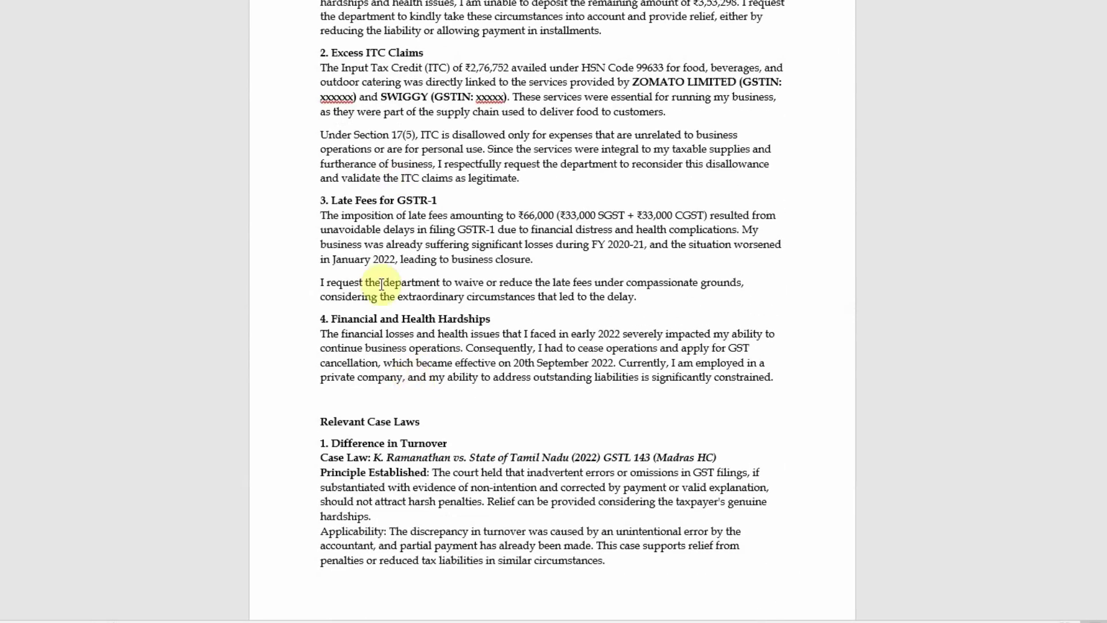
# Step: Highlight the Relevant Case Laws heading and examine the case law, principle and applicability given for each issue
pyautogui.scroll(-3, 507, 401)
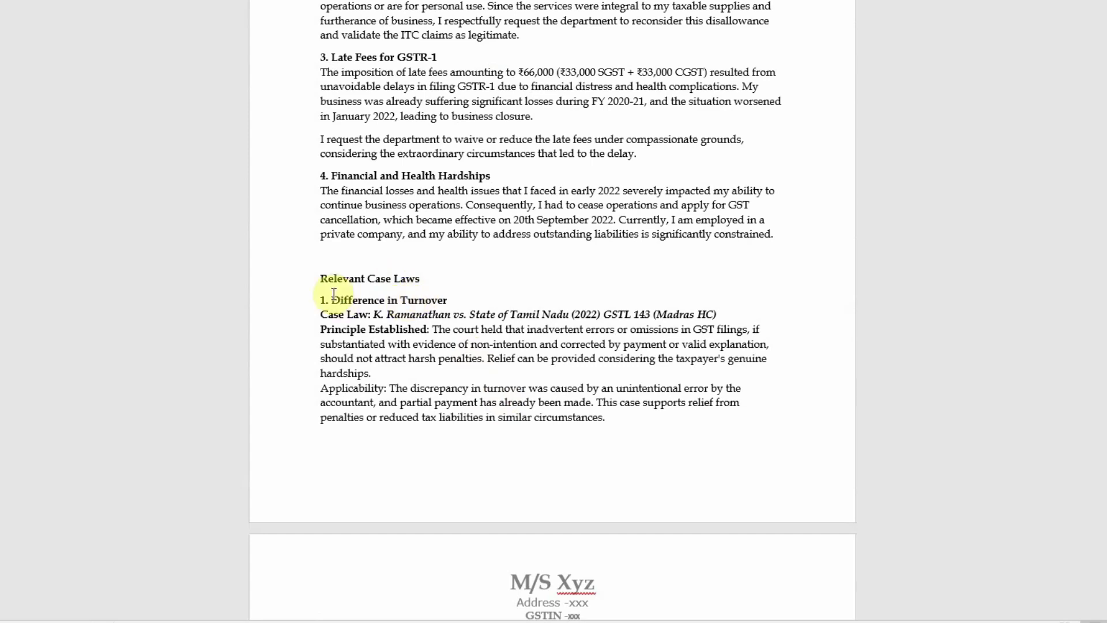
pyautogui.moveTo(317, 279); pyautogui.dragTo(452, 279)
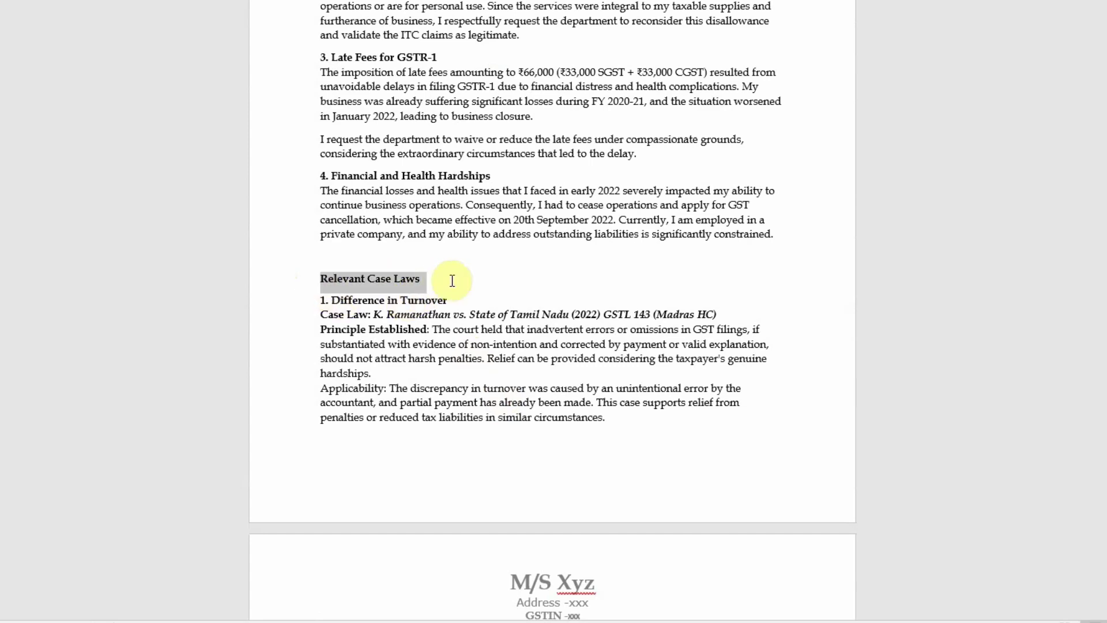
pyautogui.click(394, 463)
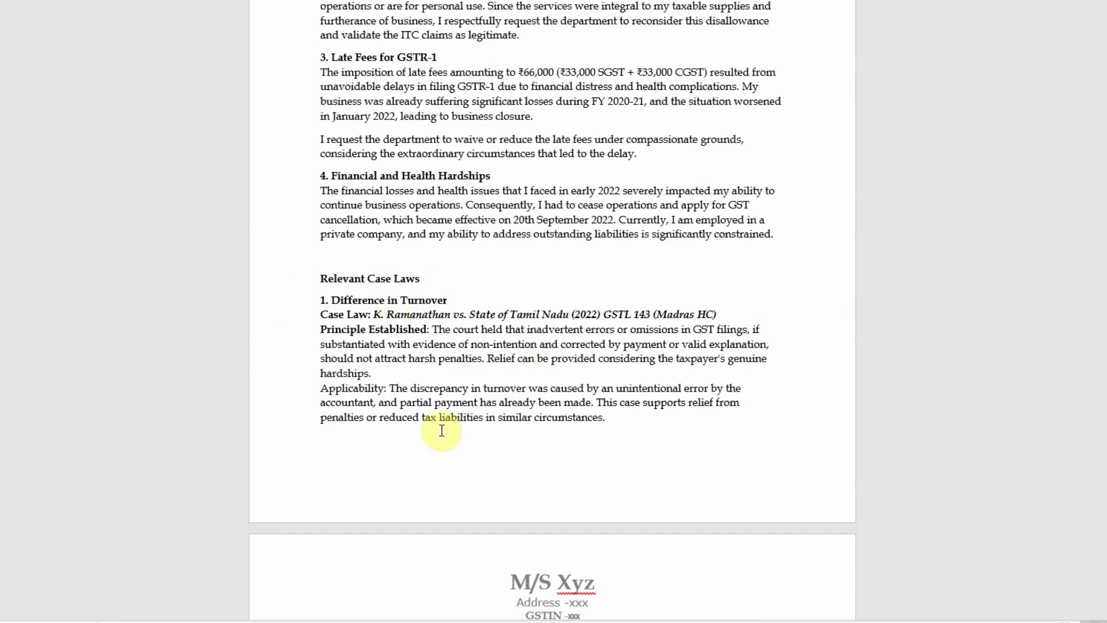
pyautogui.scroll(-3, 440, 425)
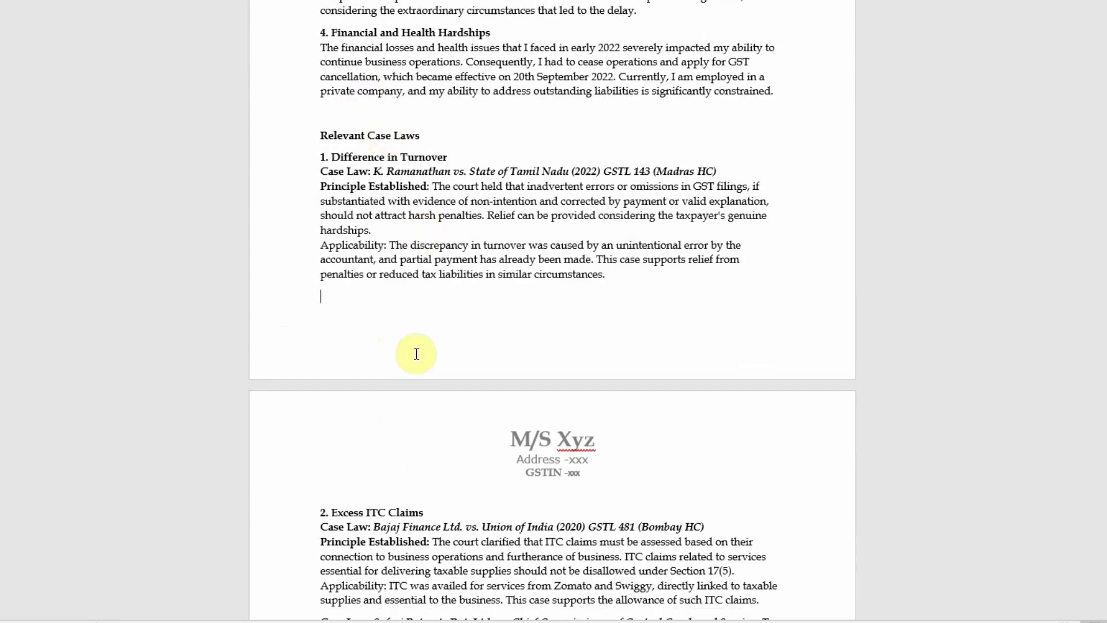
pyautogui.scroll(-4, 417, 353)
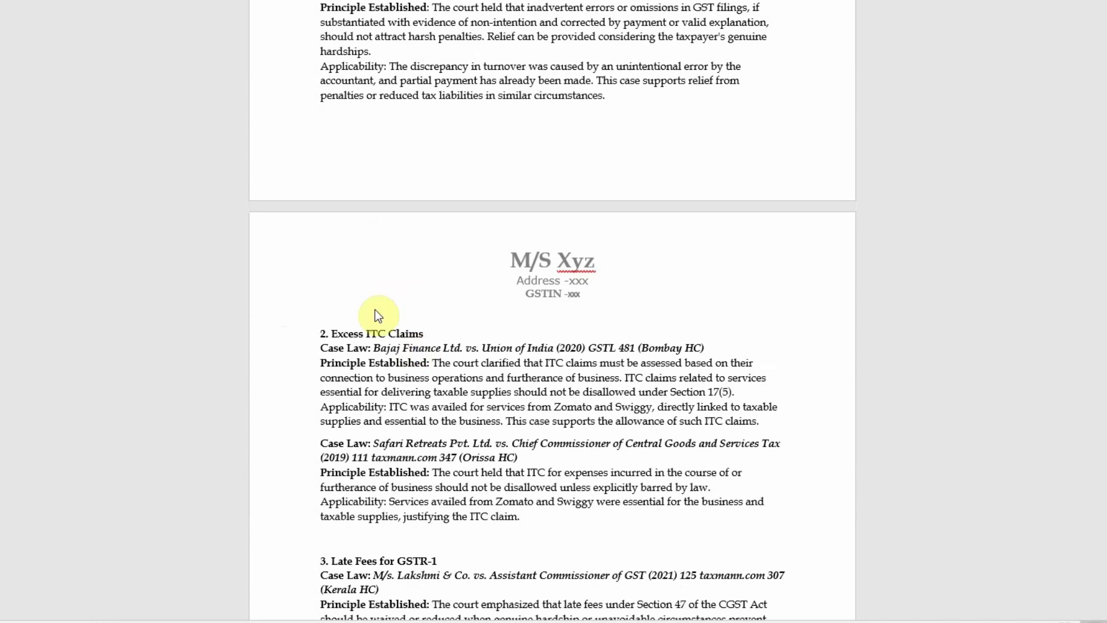
pyautogui.scroll(-6, 419, 397)
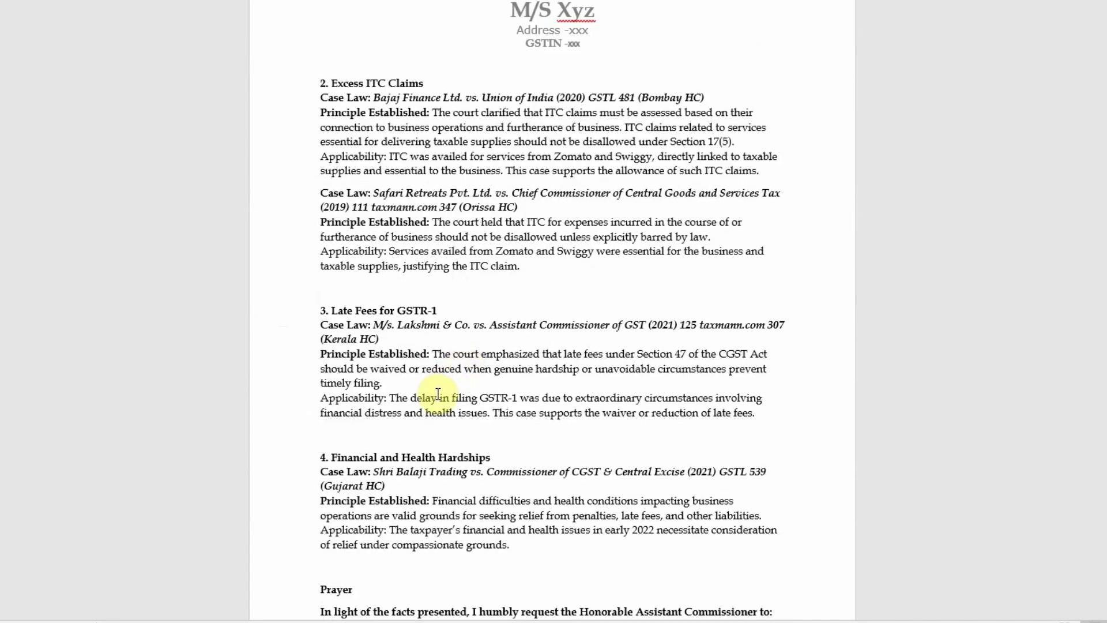
# Step: Read the Prayer section through to the signature block, and return to the beginning of the letter
pyautogui.scroll(-7, 437, 397)
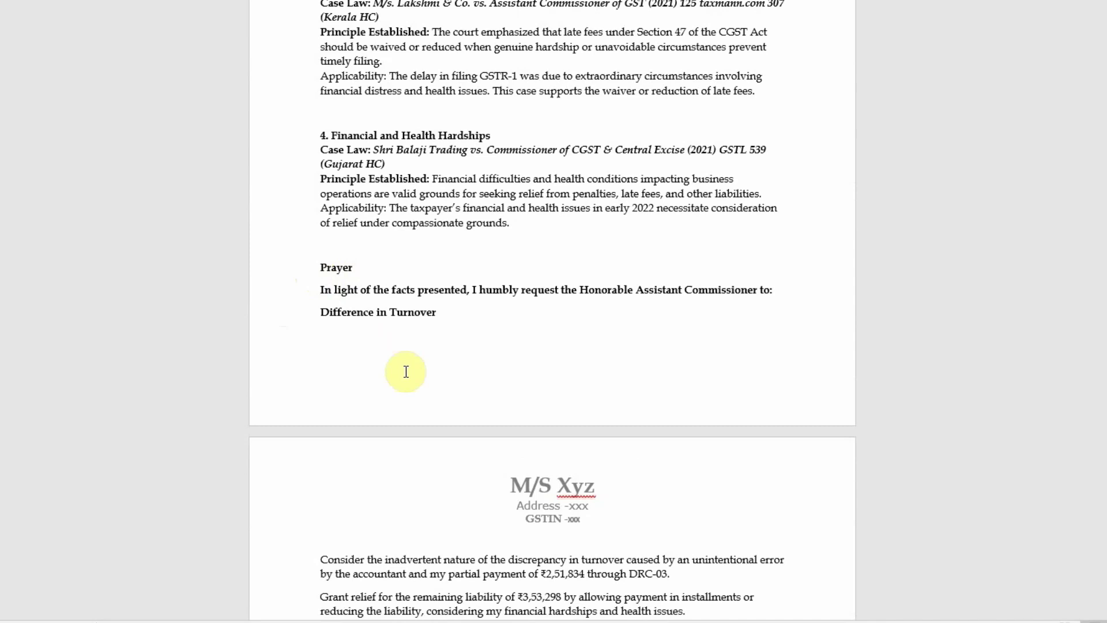
pyautogui.scroll(-7, 406, 371)
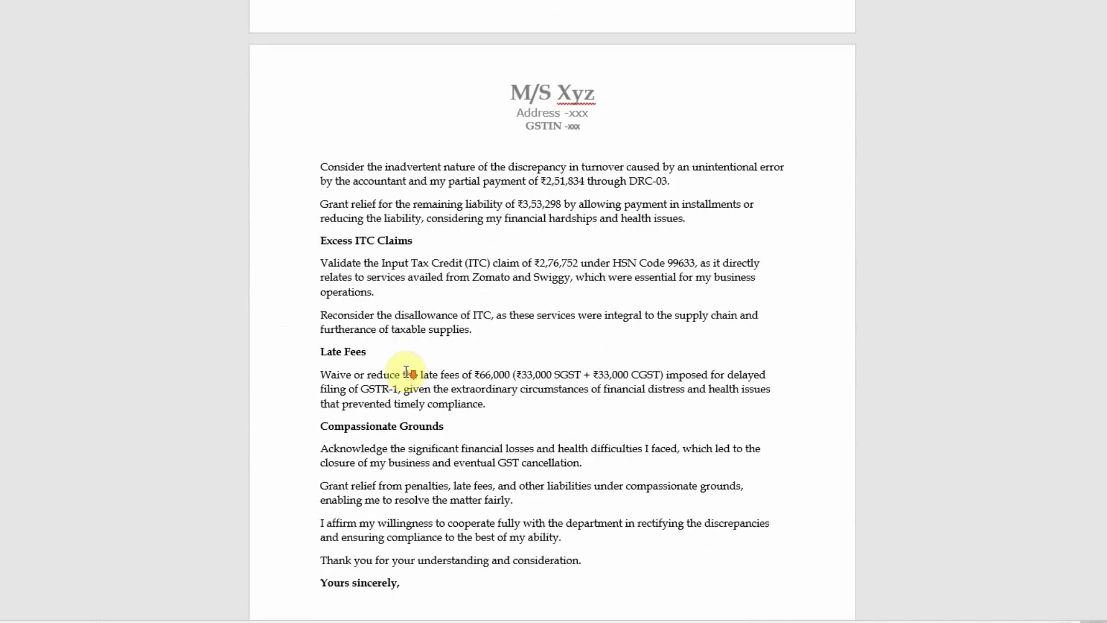
pyautogui.scroll(-1, 438, 364)
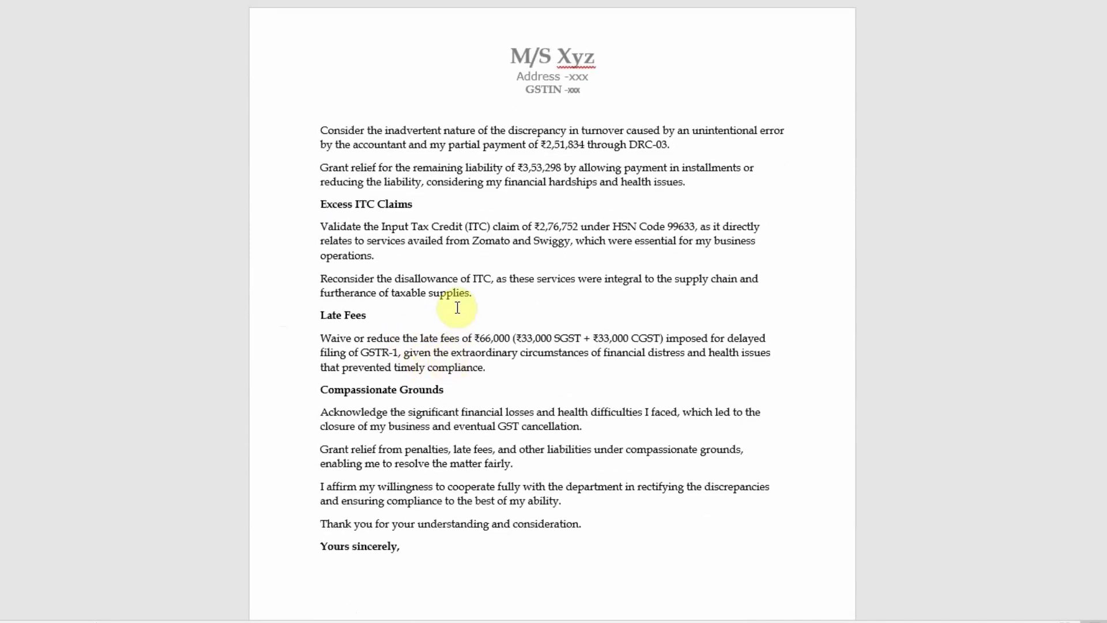
pyautogui.scroll(-3, 461, 303)
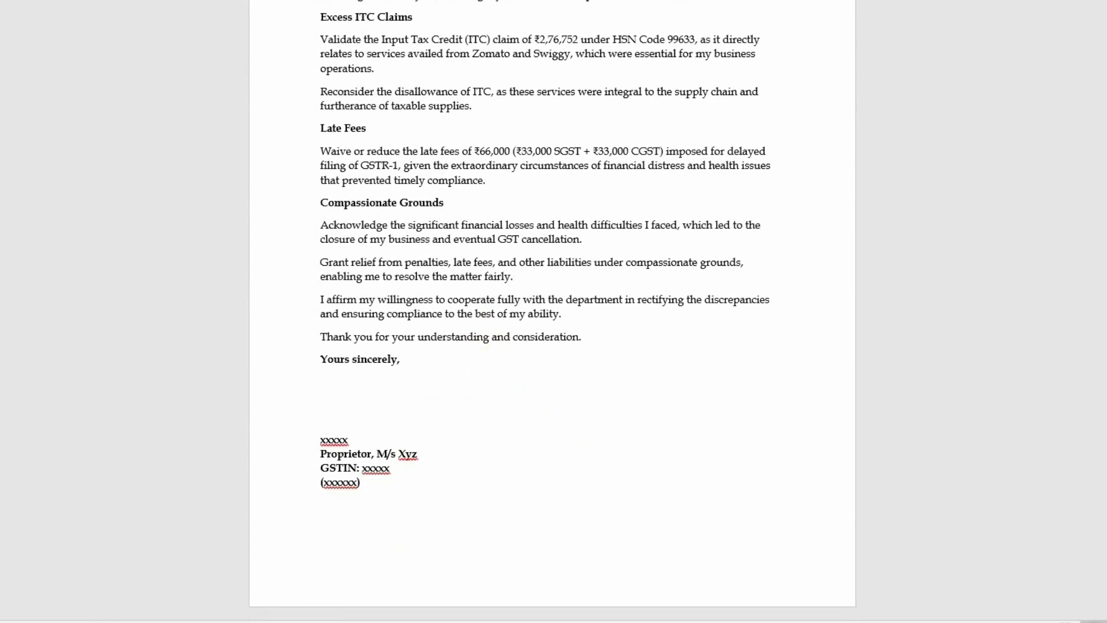
pyautogui.scroll(10, 646, 398)
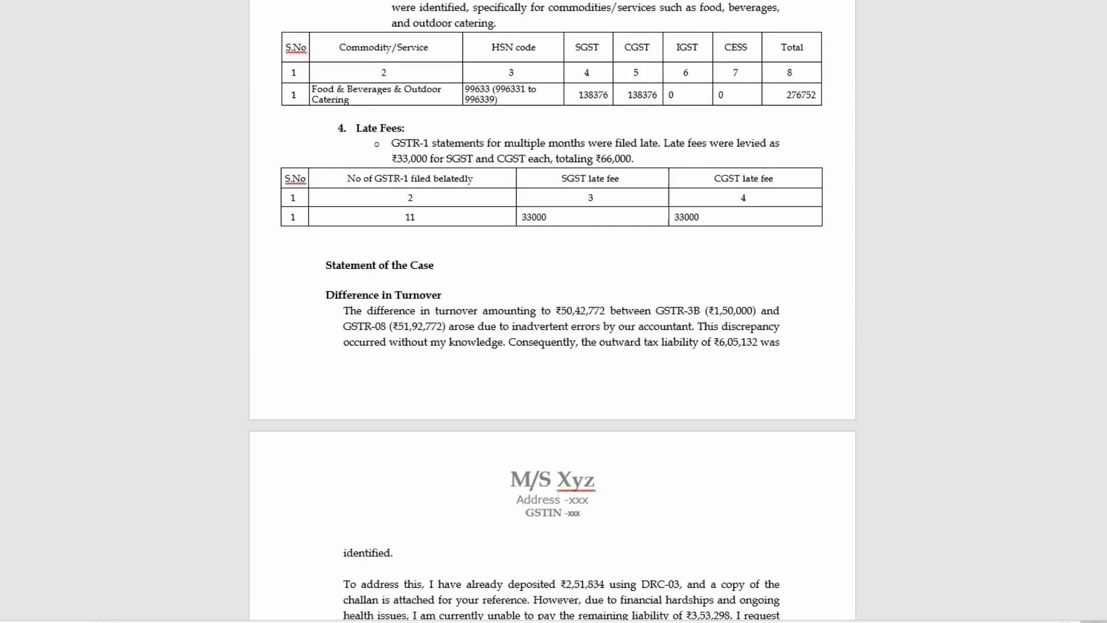
pyautogui.scroll(15, 701, 276)
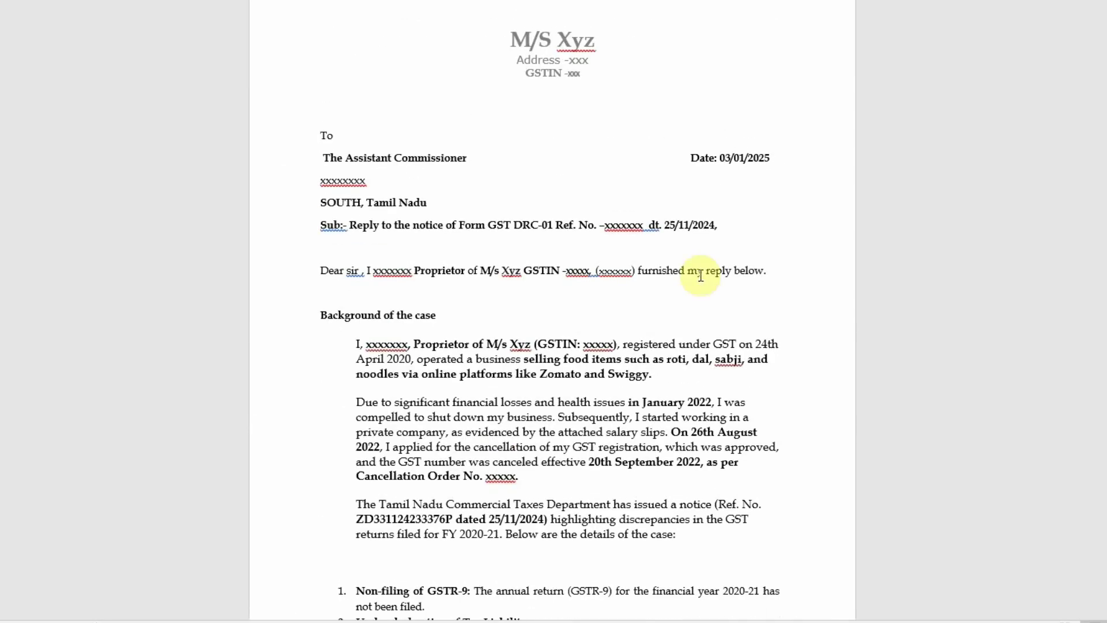